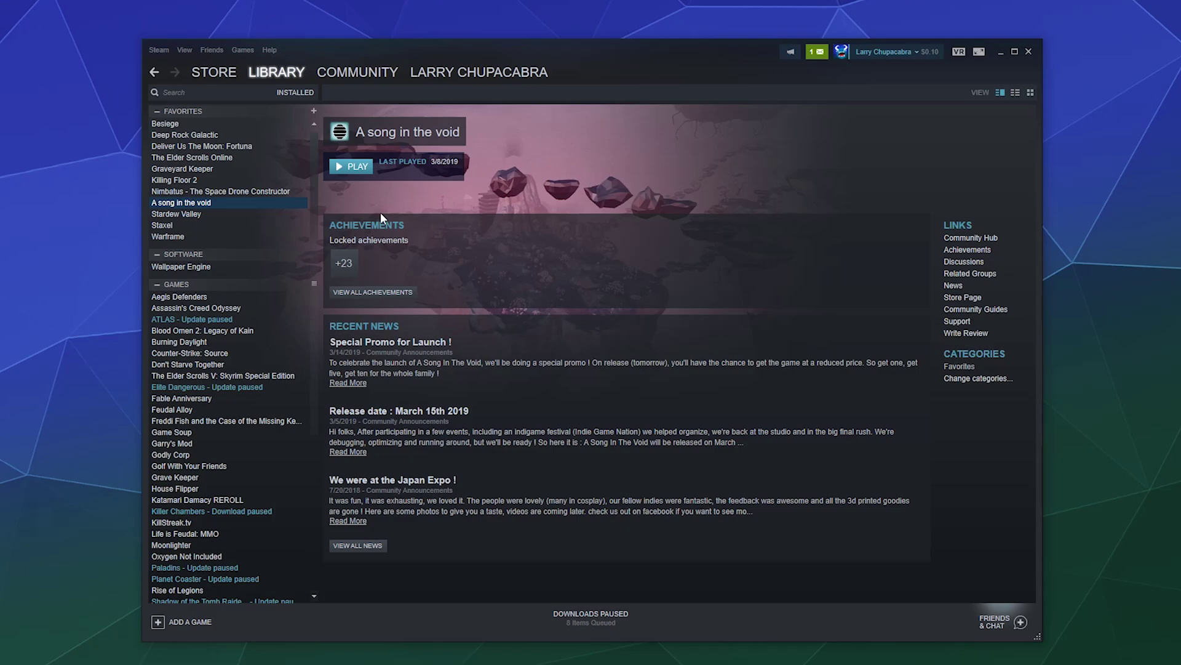
Bring up the context menu for A song in the void in the Library list
{"action": "right_click", "coordinate": [289, 201]}
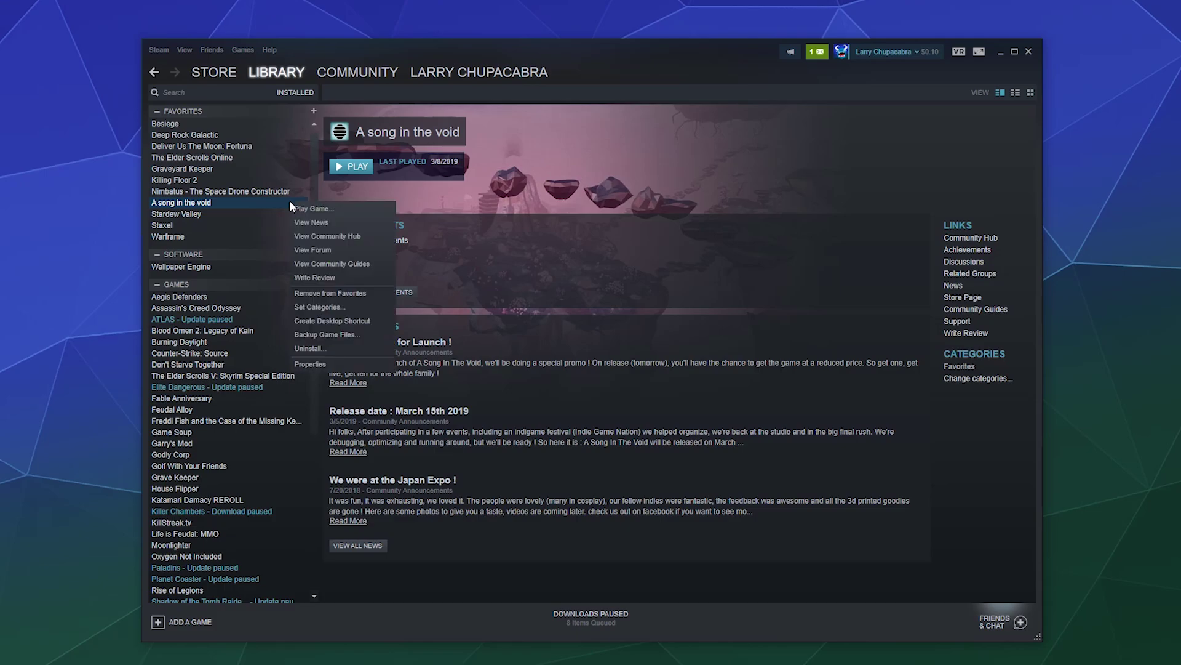
Open A song in the void's Properties at Local Files and start verifying its game files
{"action": "left_click", "coordinate": [336, 363]}
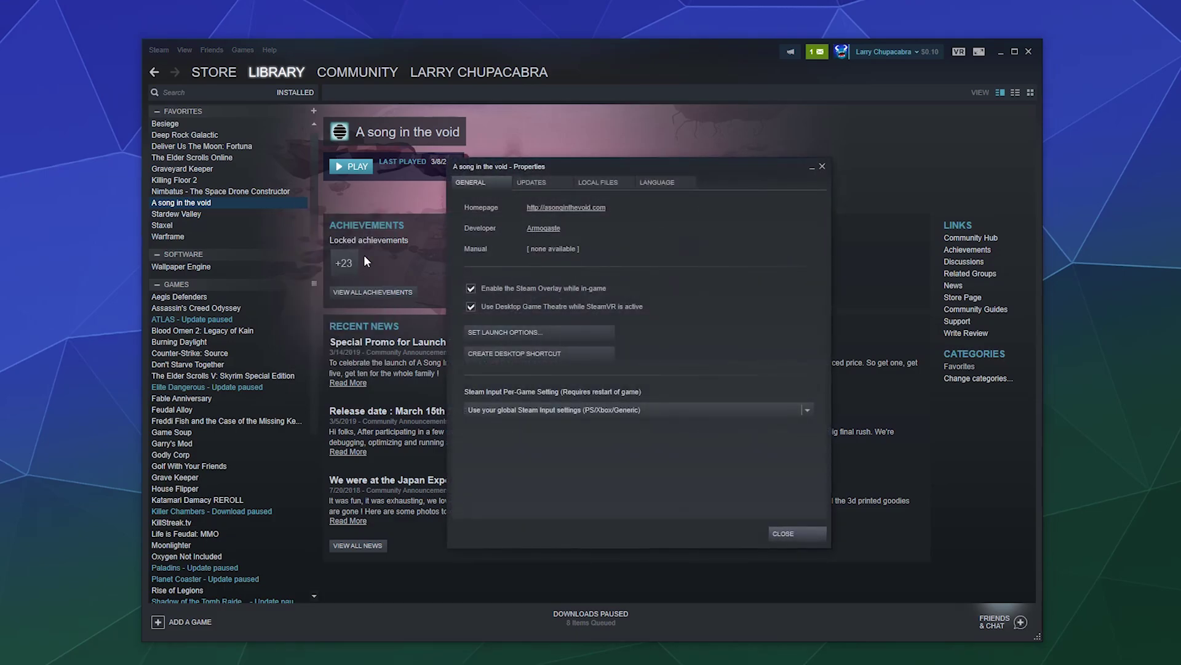
{"action": "left_click", "coordinate": [602, 182]}
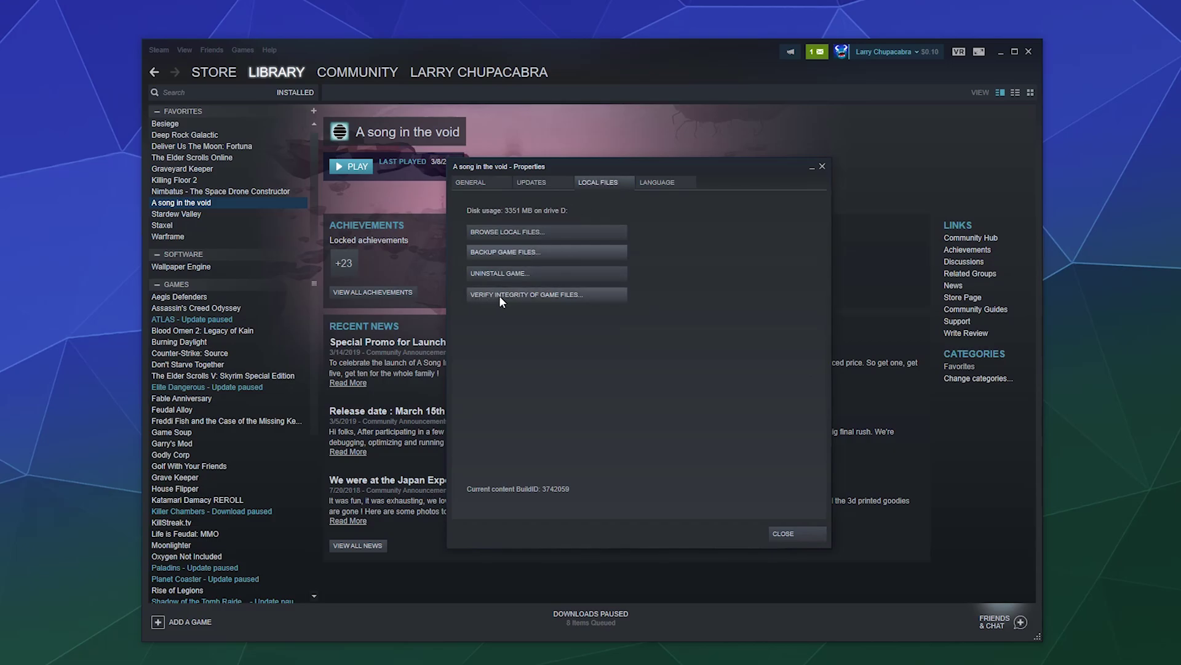
{"action": "left_click", "coordinate": [577, 295]}
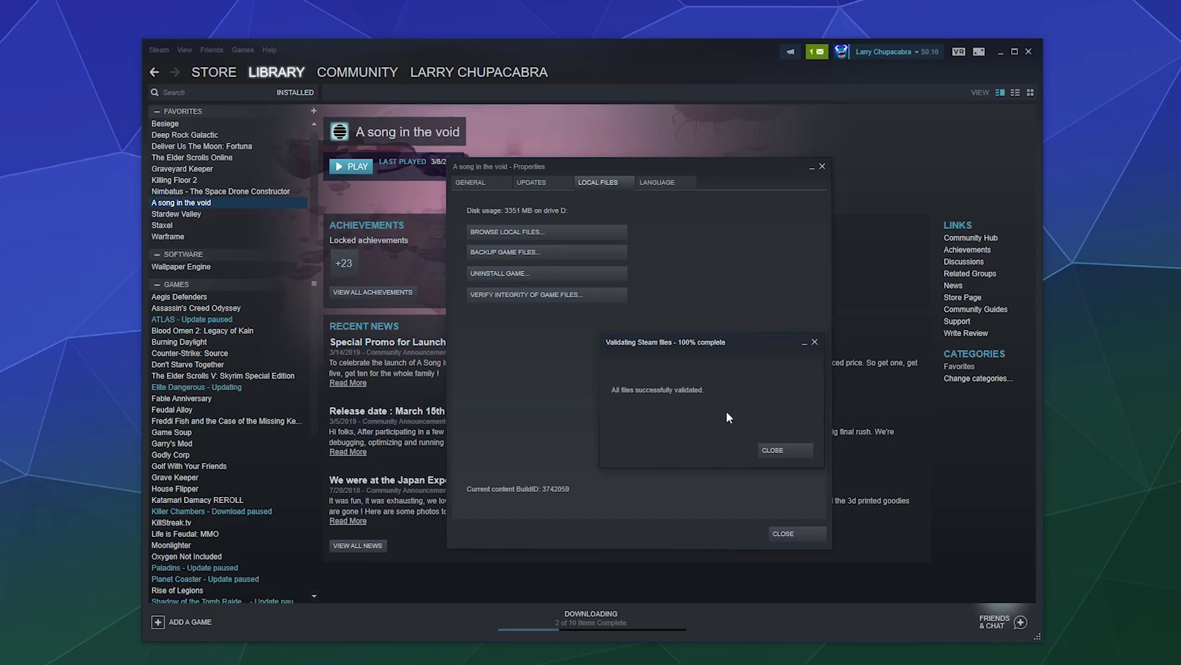
Dismiss the successful validation results and close the game's Properties window
{"action": "left_click", "coordinate": [801, 451]}
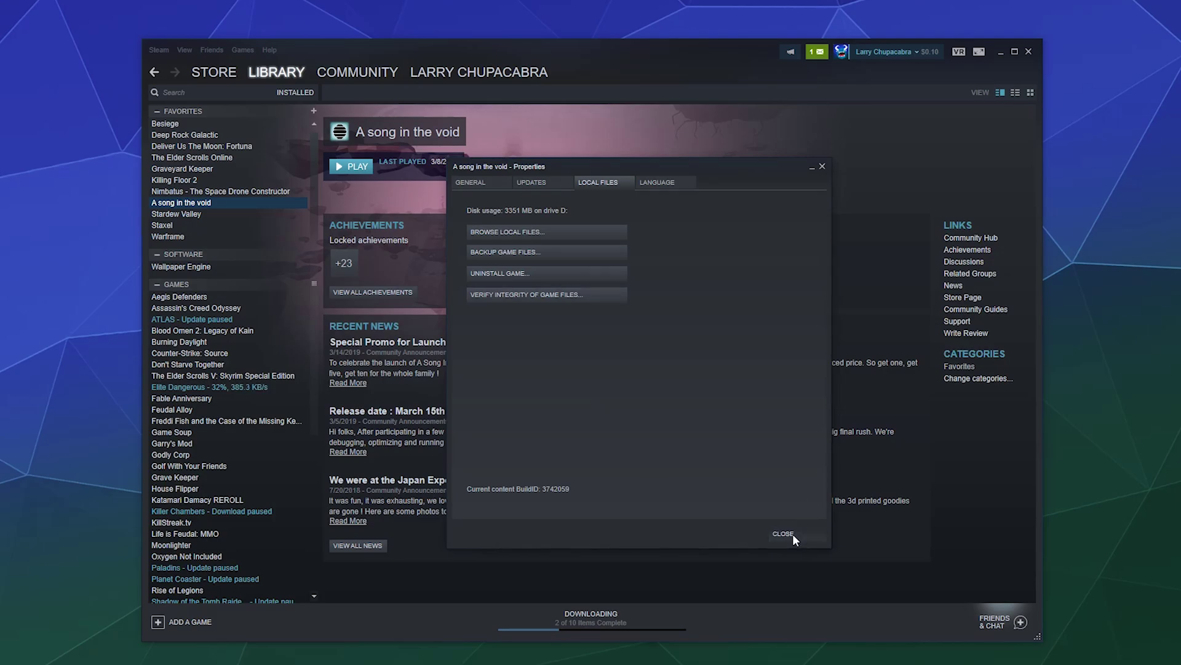
{"action": "left_click", "coordinate": [793, 533]}
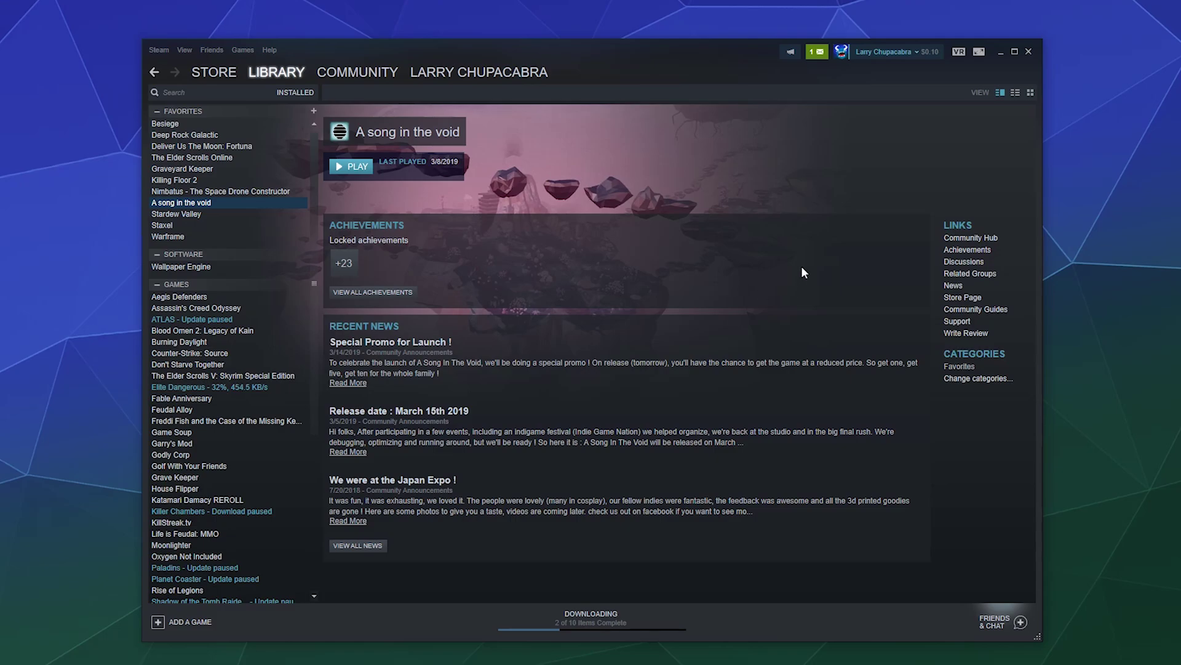
Pause the active downloads, then return to A song in the void's library and community hub
{"action": "left_click", "coordinate": [965, 238]}
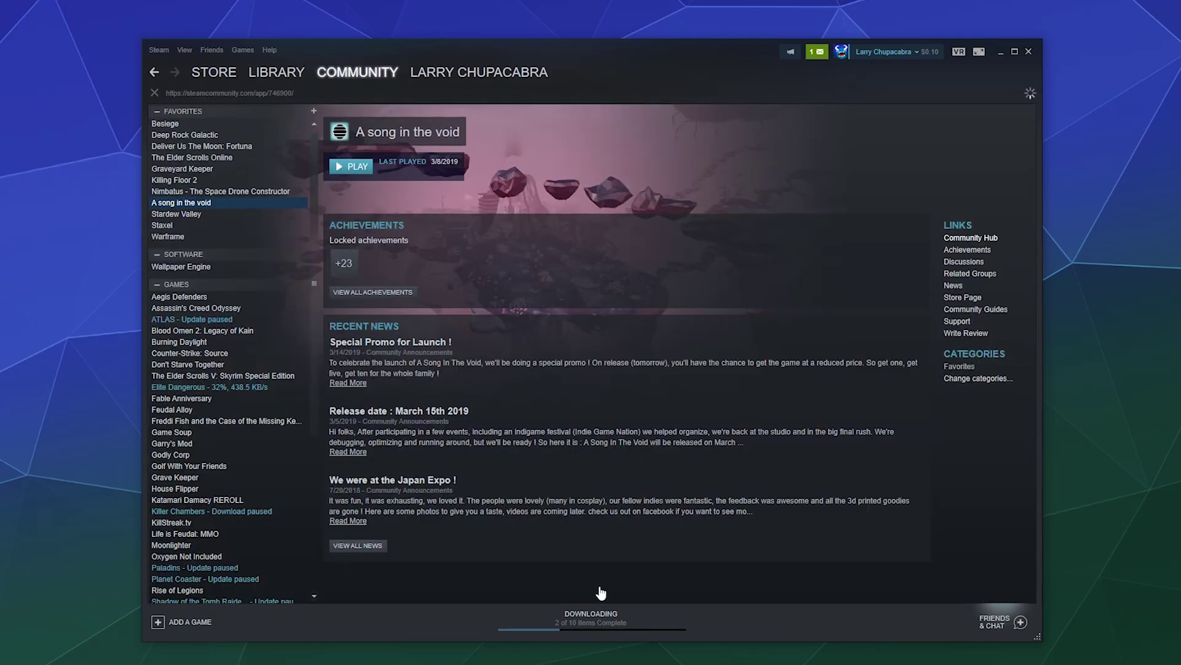
{"action": "left_click", "coordinate": [596, 613]}
{"action": "left_click", "coordinate": [1006, 120]}
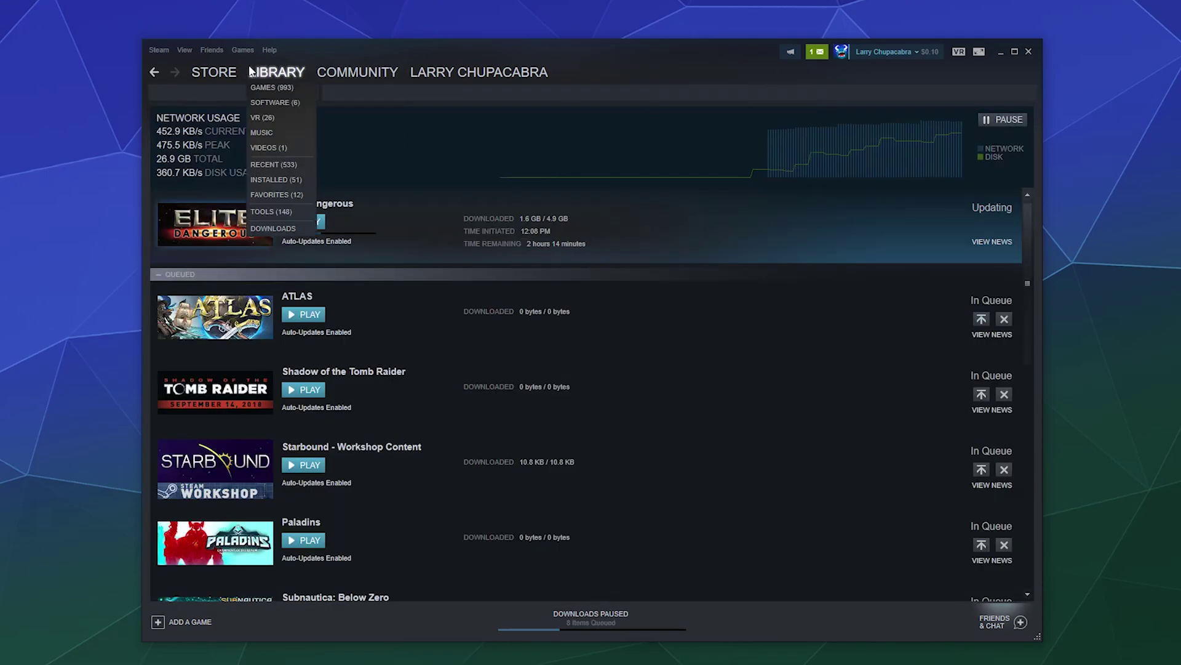
{"action": "left_click", "coordinate": [272, 72]}
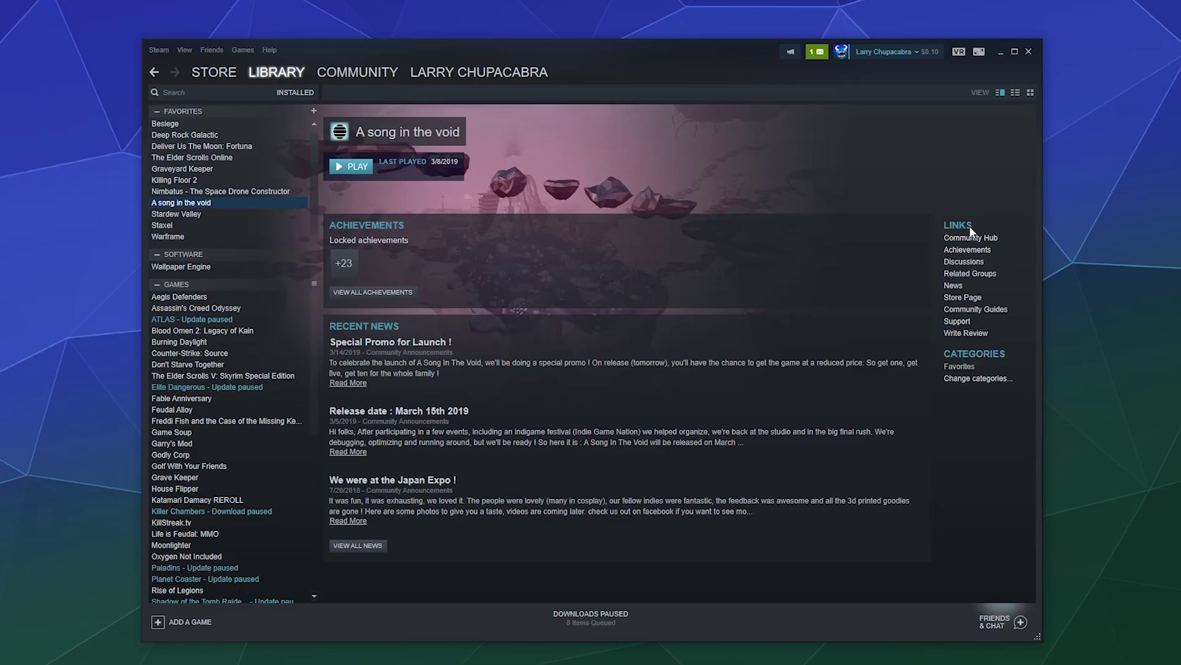
{"action": "left_click", "coordinate": [969, 237]}
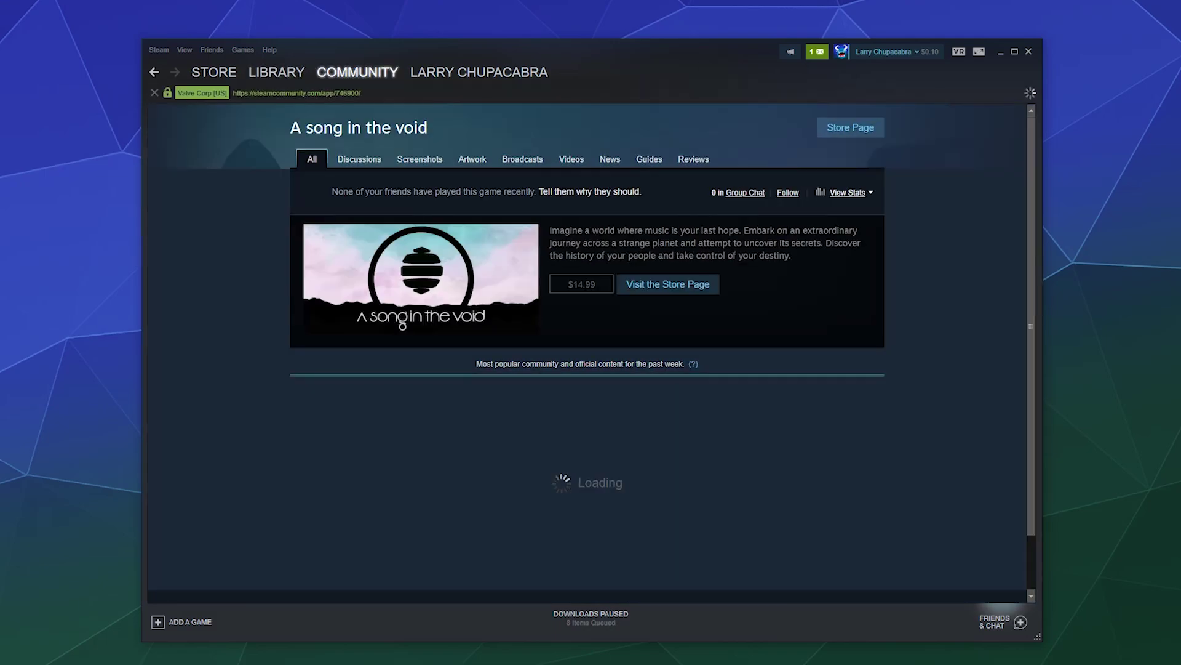
{"action": "left_click", "coordinate": [367, 162]}
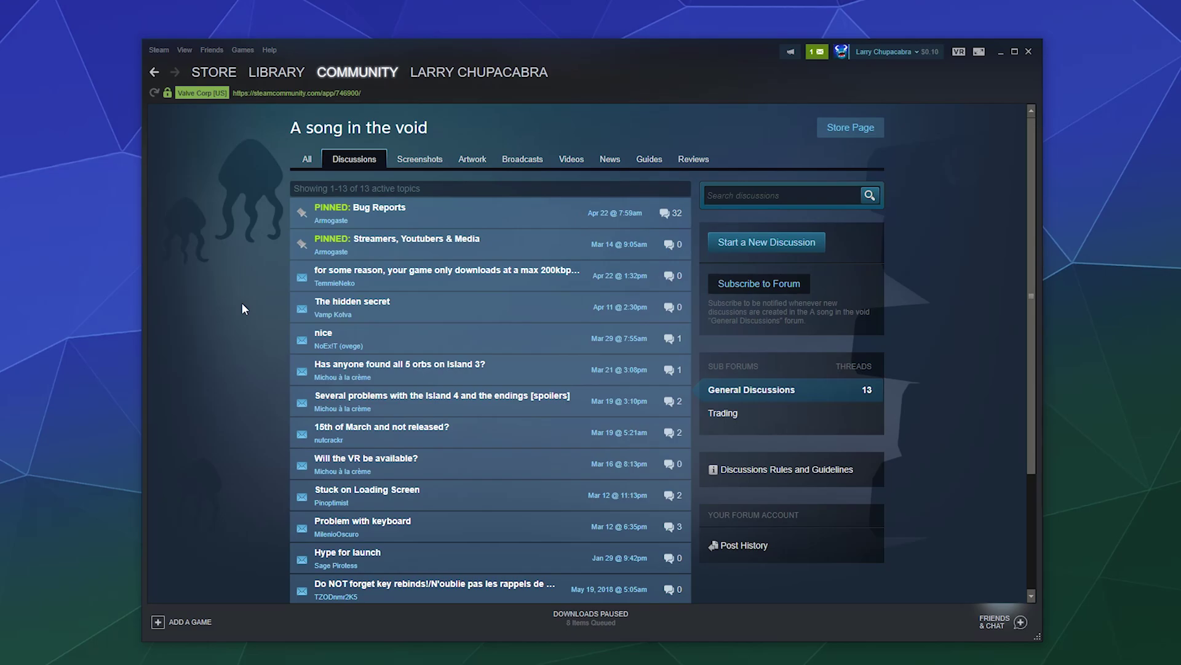
{"action": "left_click", "coordinate": [278, 68]}
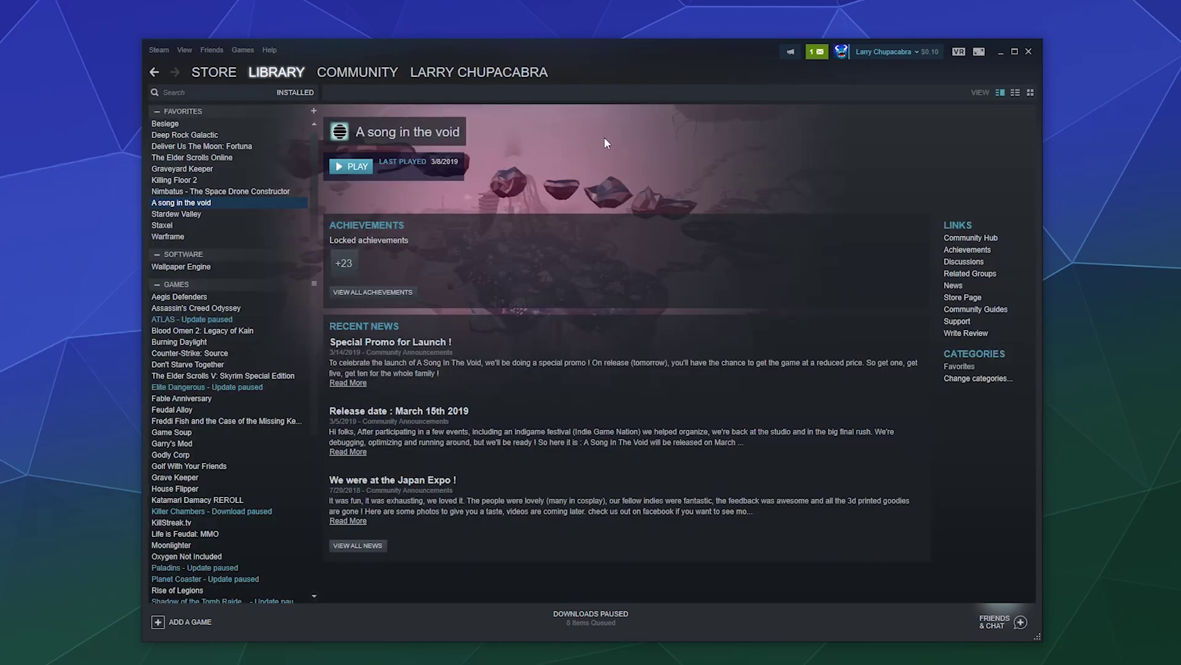
Reopen A song in the void's Properties at Local Files, showing 3351 MB disk usage
{"action": "right_click", "coordinate": [223, 207]}
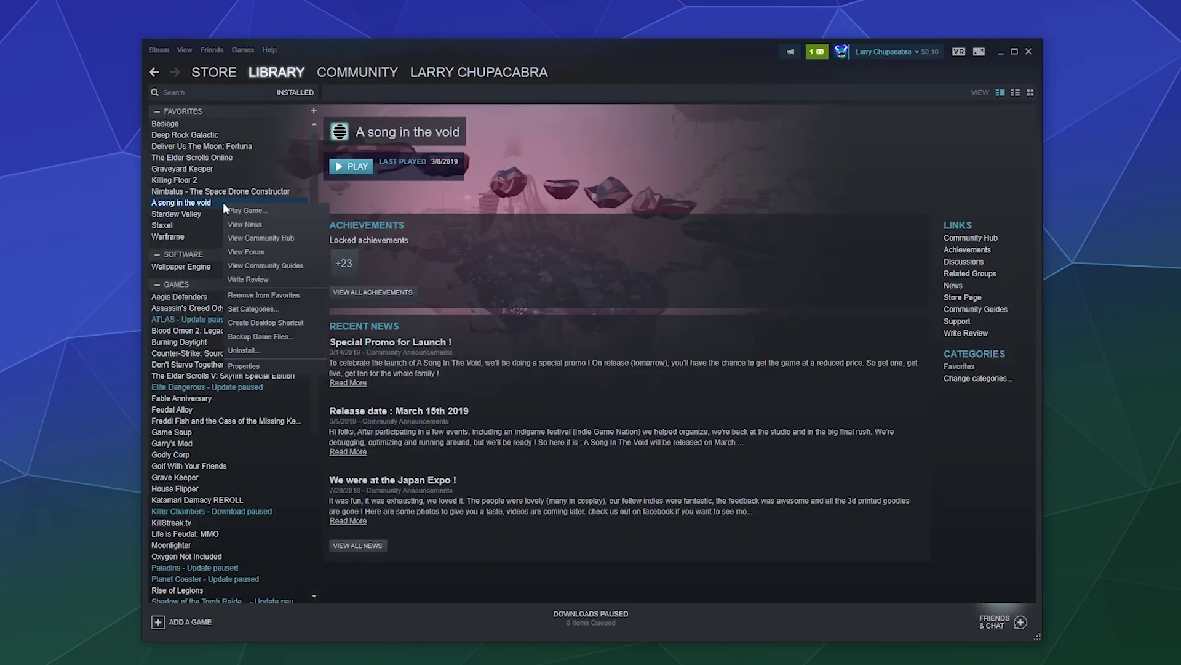
{"action": "left_click", "coordinate": [246, 370]}
{"action": "left_click", "coordinate": [618, 182]}
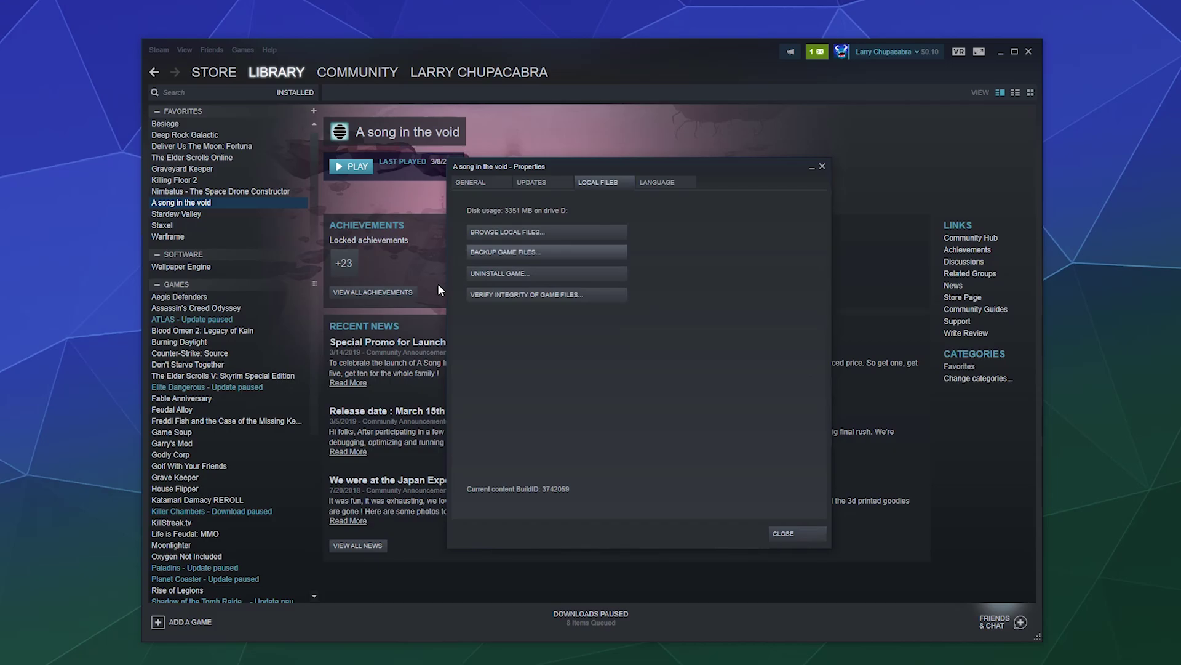